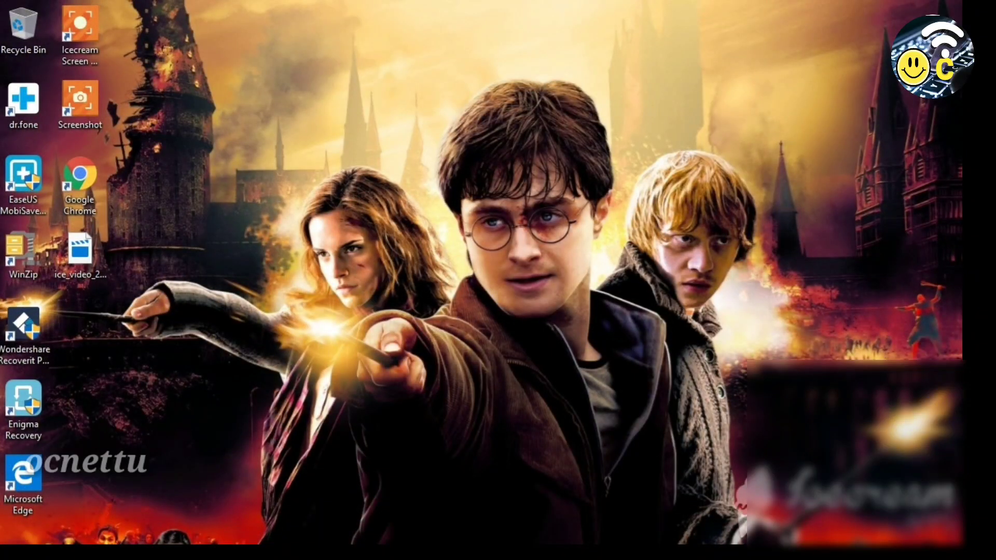
Open a Command Prompt window
text(cmd)
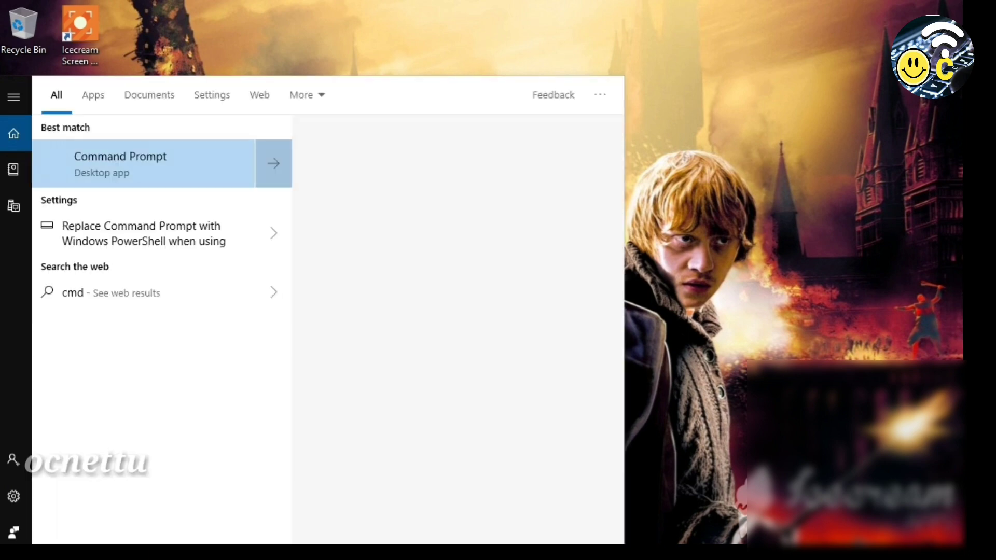
key(Return)
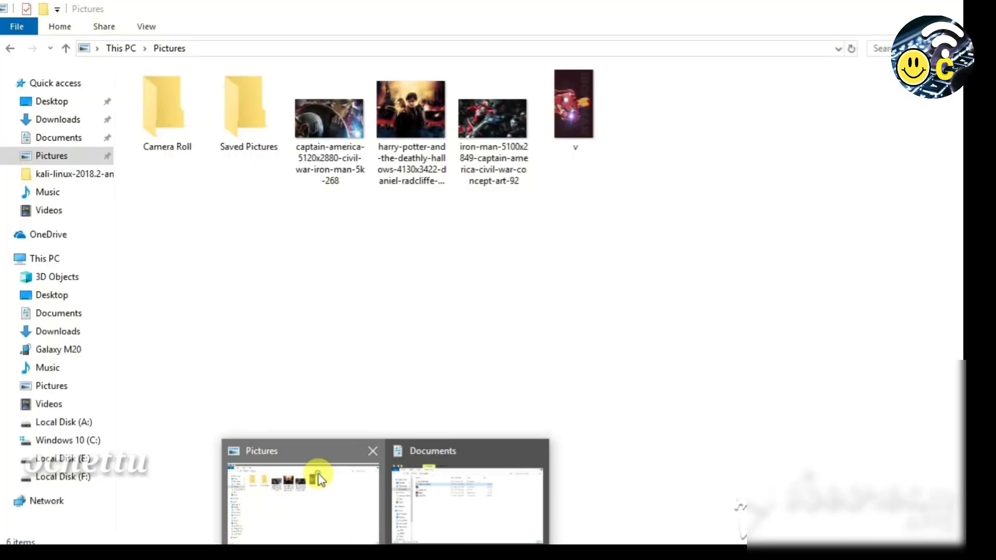
Copy the JPG image 20190329_024026 from the Documents folder in File Explorer
click(318, 473)
click(61, 138)
click(206, 109)
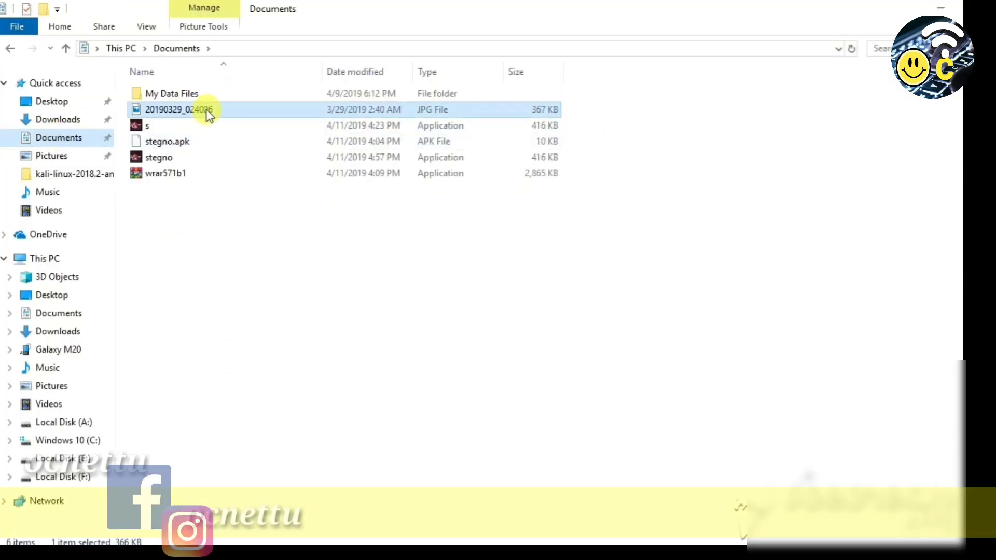
right_click(207, 109)
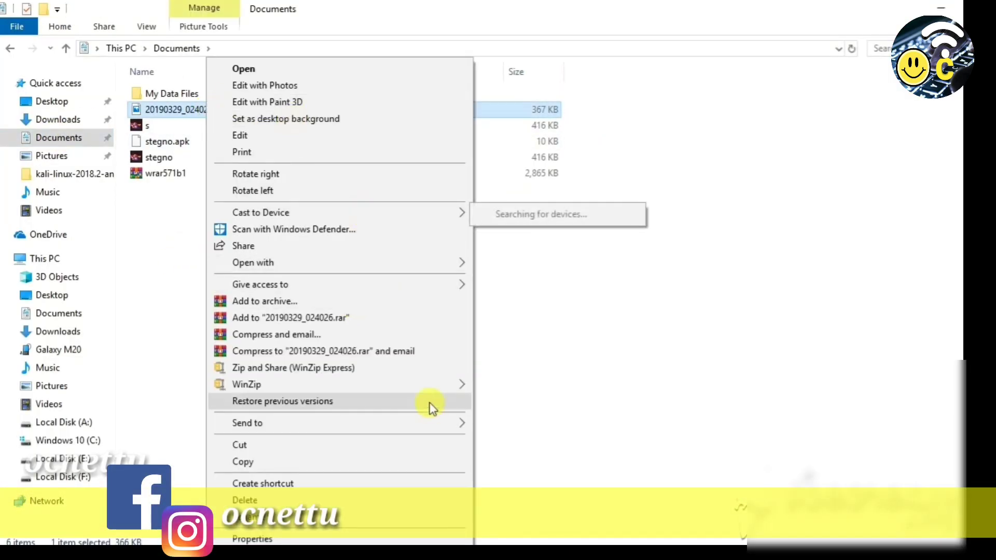
mouse_move(427, 423)
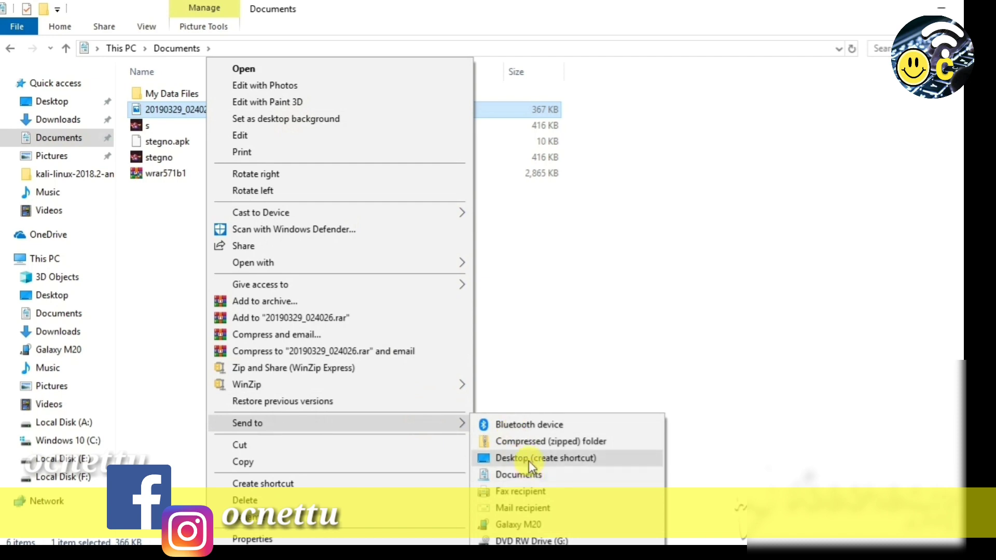
click(387, 462)
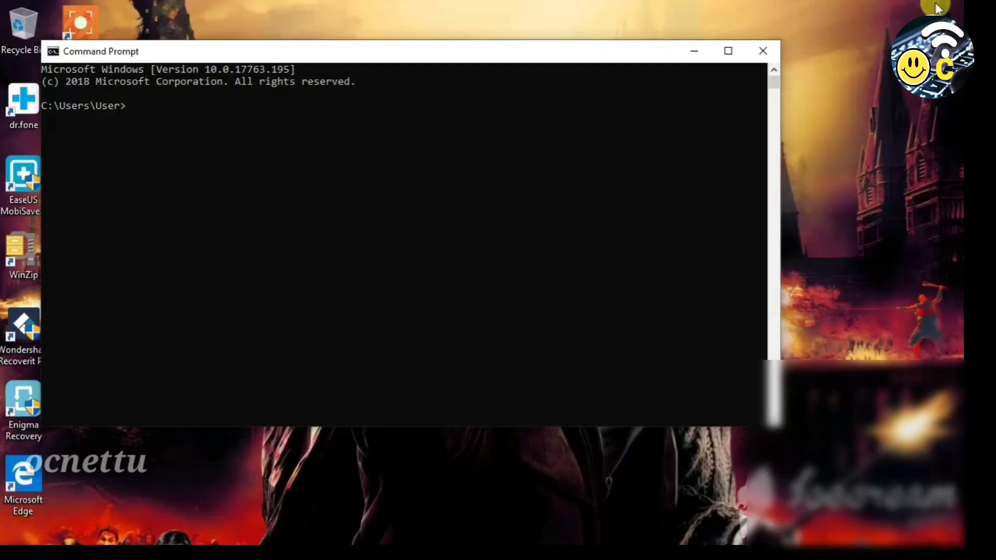
Minimize Command Prompt, paste the copied image onto the desktop and place it just beside the existing icons
click(694, 50)
right_click(418, 116)
click(462, 182)
drag(423, 41, 279, 129)
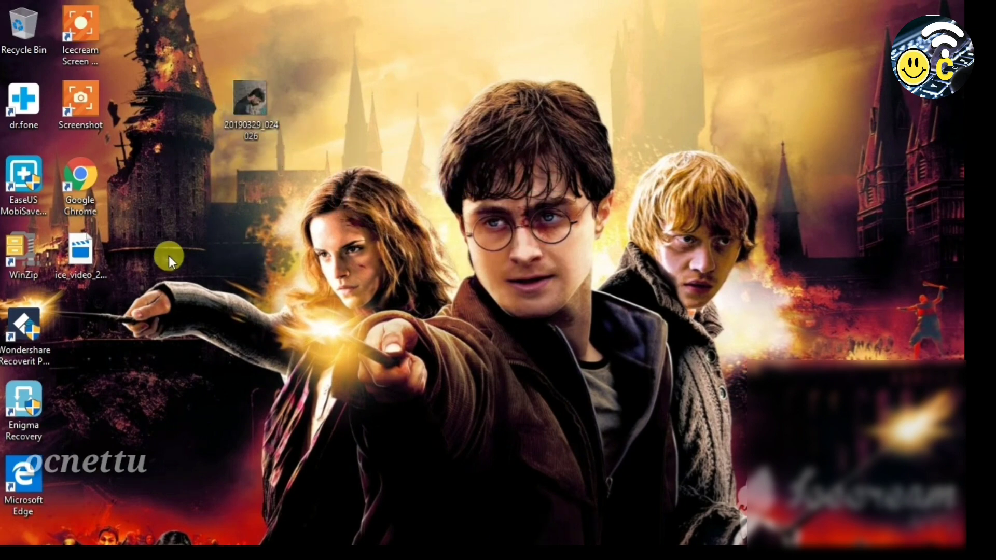
Rename the pasted desktop image as ocnettu
right_click(242, 100)
click(339, 517)
text(ocnettu)
key(Return)
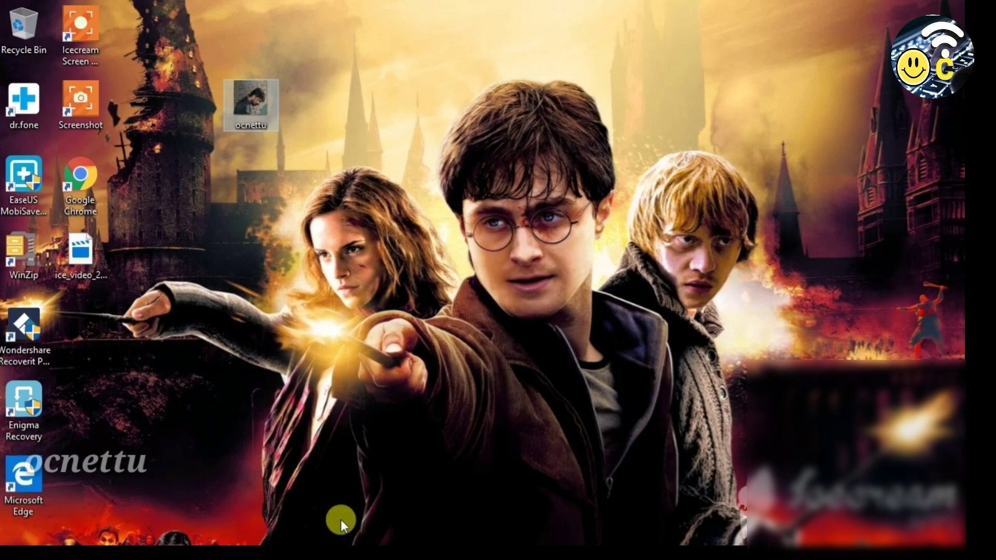
click(318, 384)
right_click(190, 248)
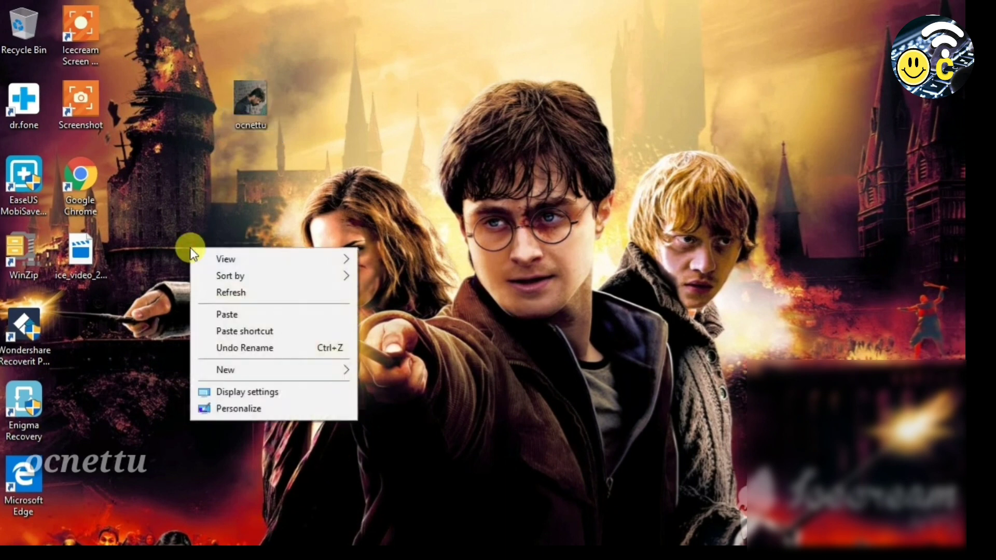
click(148, 381)
Open a blank Notepad document and write the line "subscribe ocnettu for tech updates"
click(13, 543)
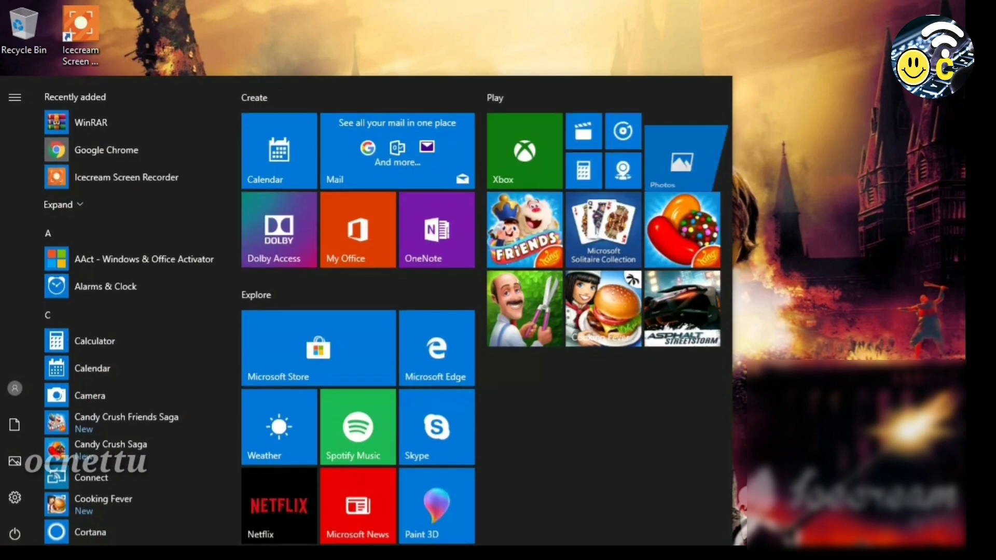
text(note)
key(Return)
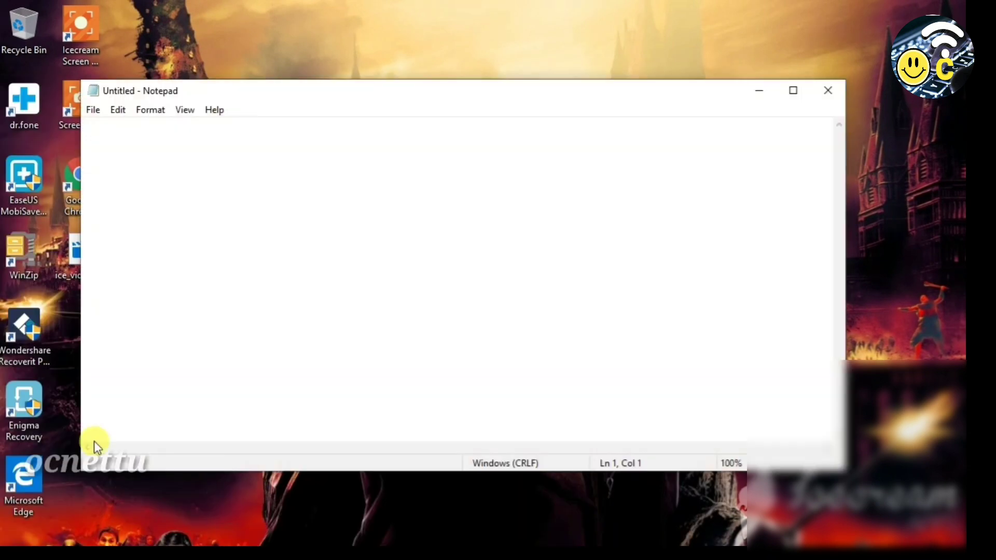
text(subscribe ocnettu for t)
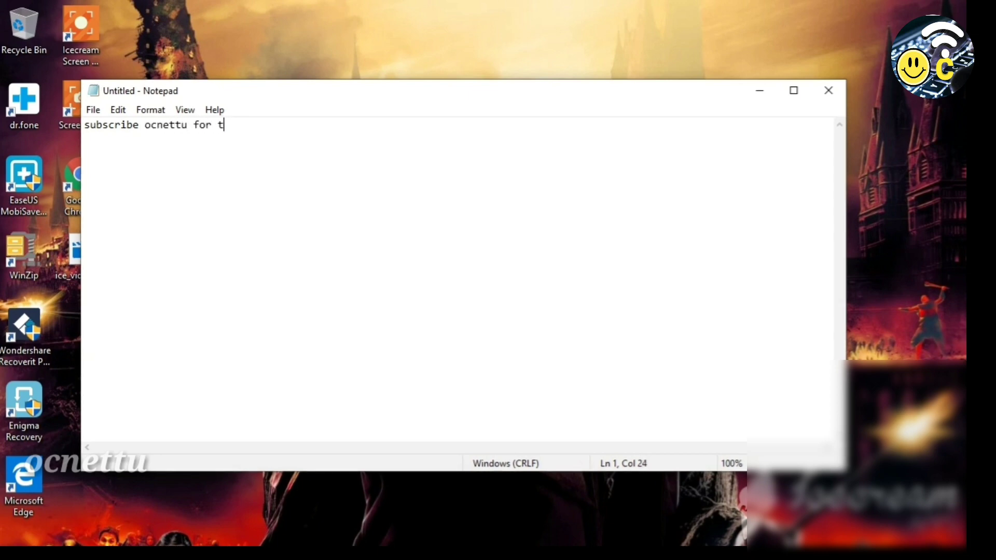
text(ech updates)
key(Return)
Save the text document to the Desktop as vaira.txt and close it
click(118, 110)
mouse_move(93, 110)
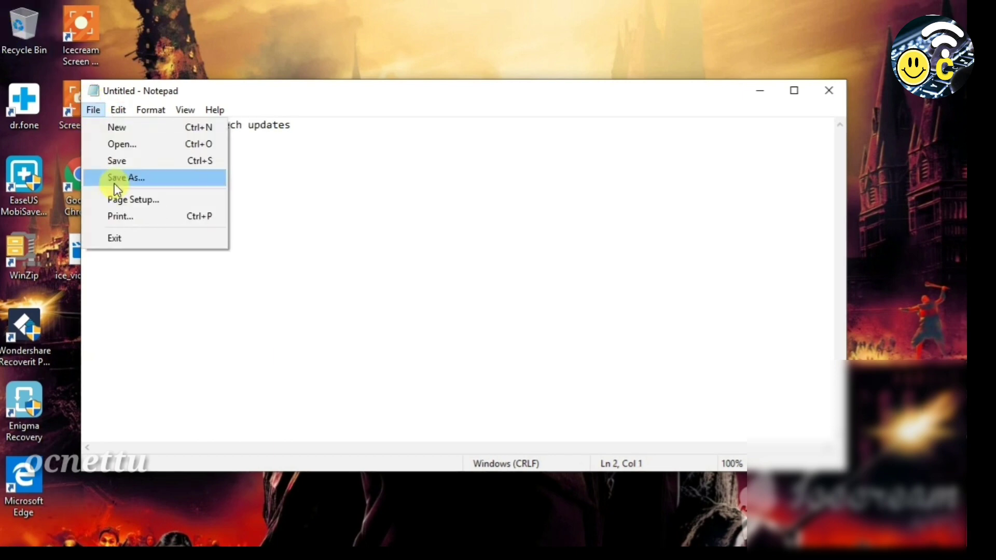
click(115, 180)
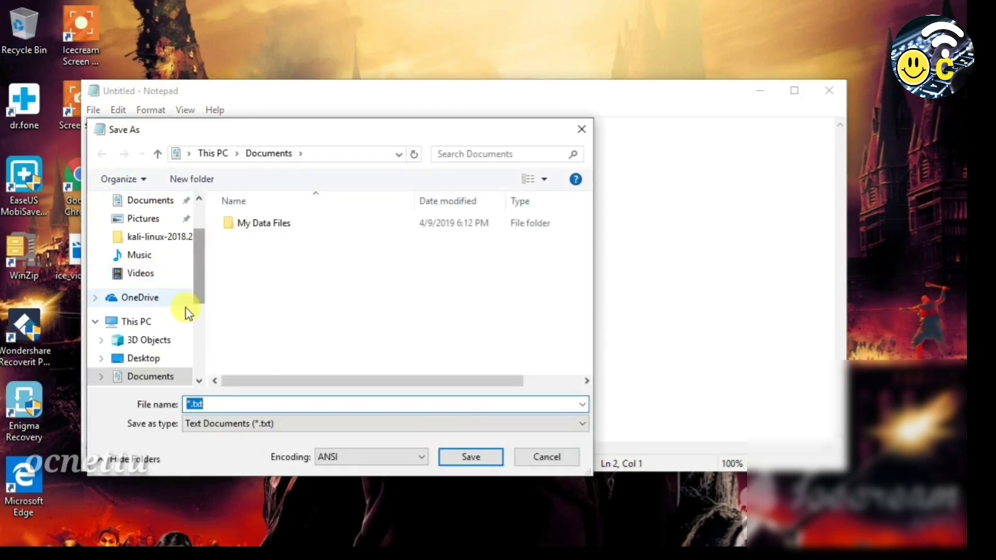
click(141, 358)
click(463, 456)
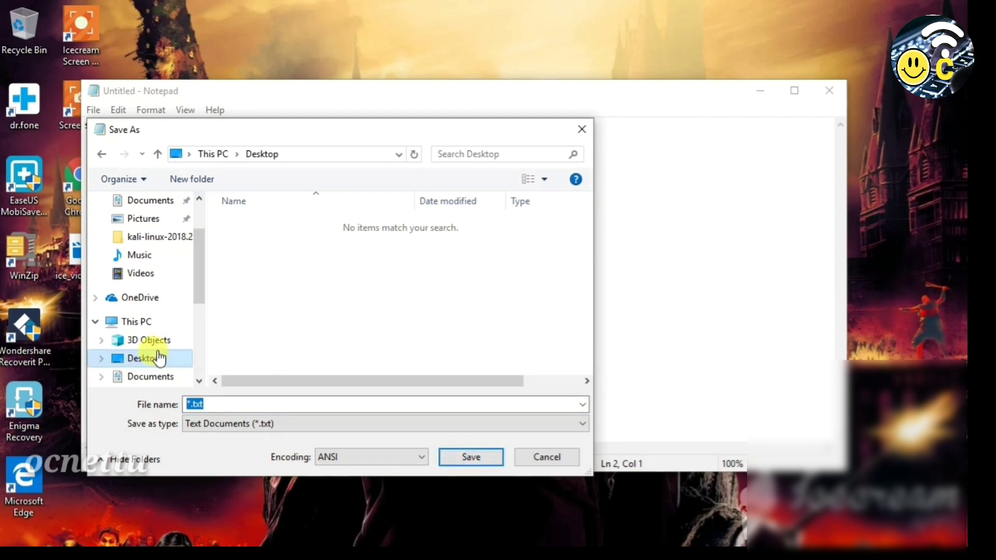
click(199, 400)
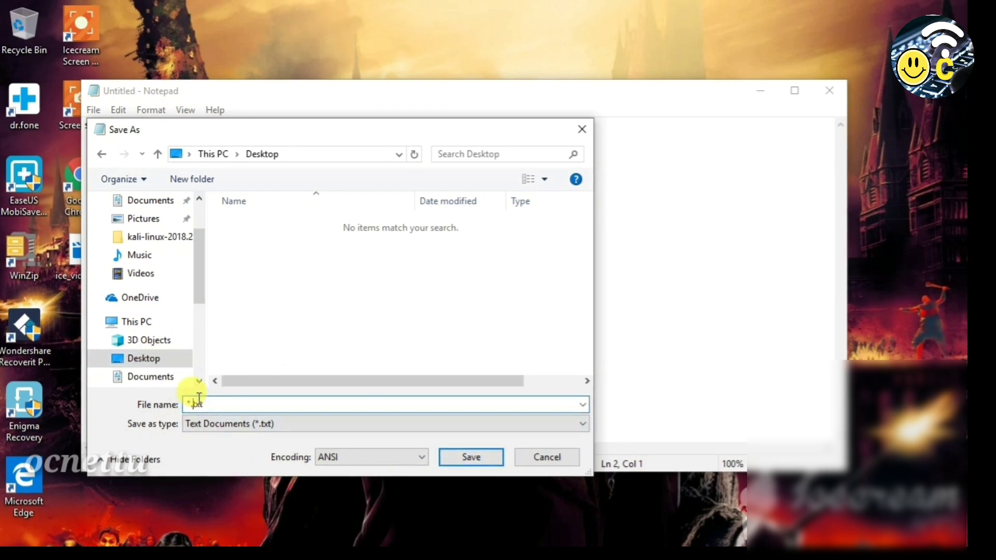
key(BackSpace)
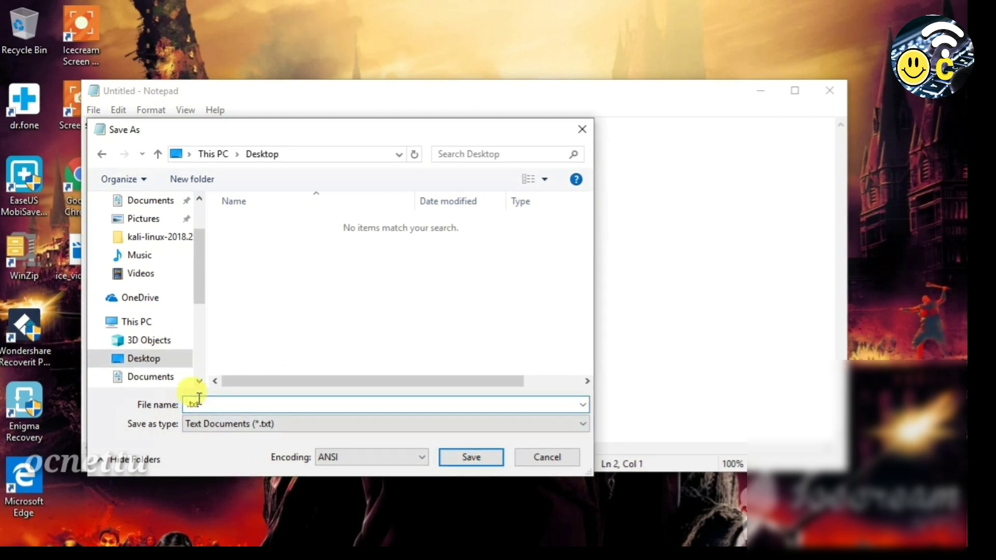
text(vaira)
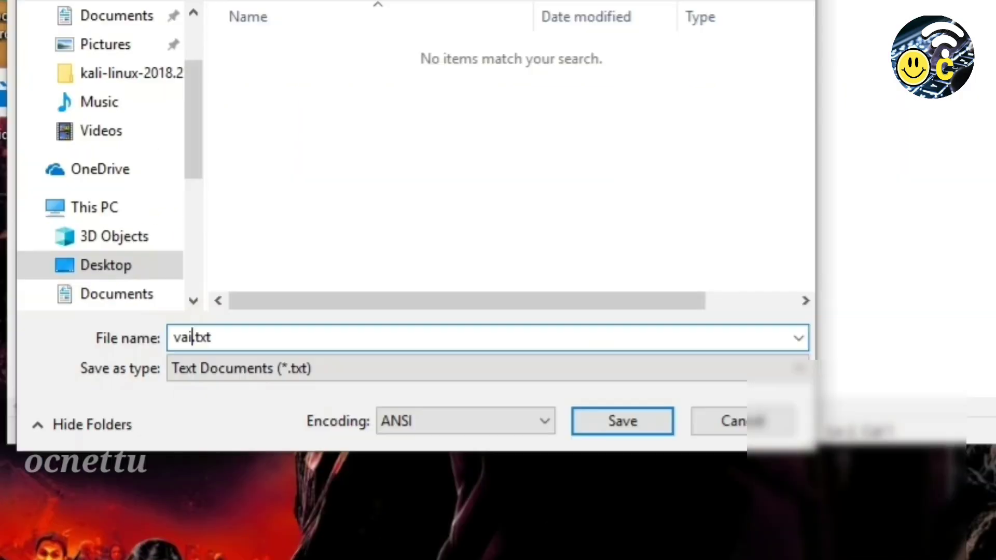
key(Return)
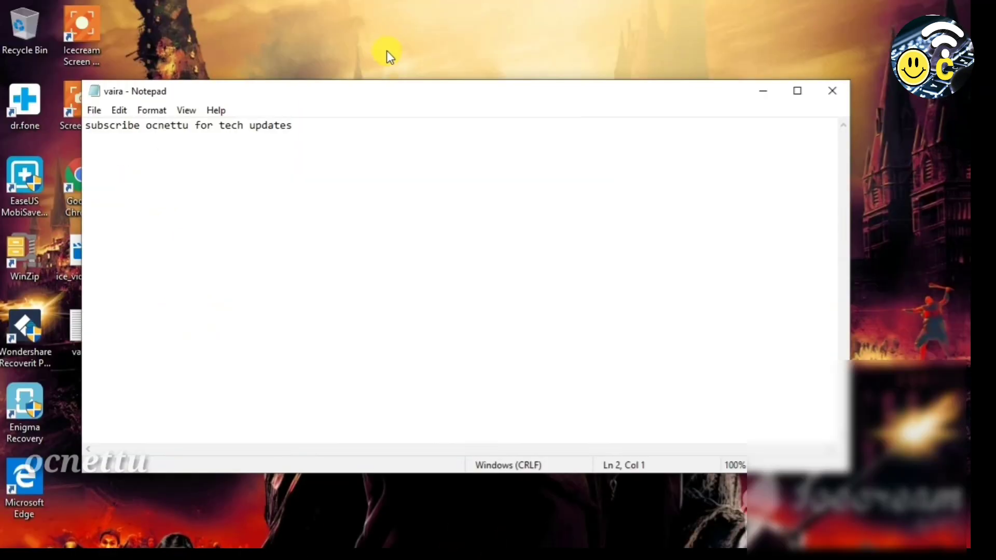
click(833, 90)
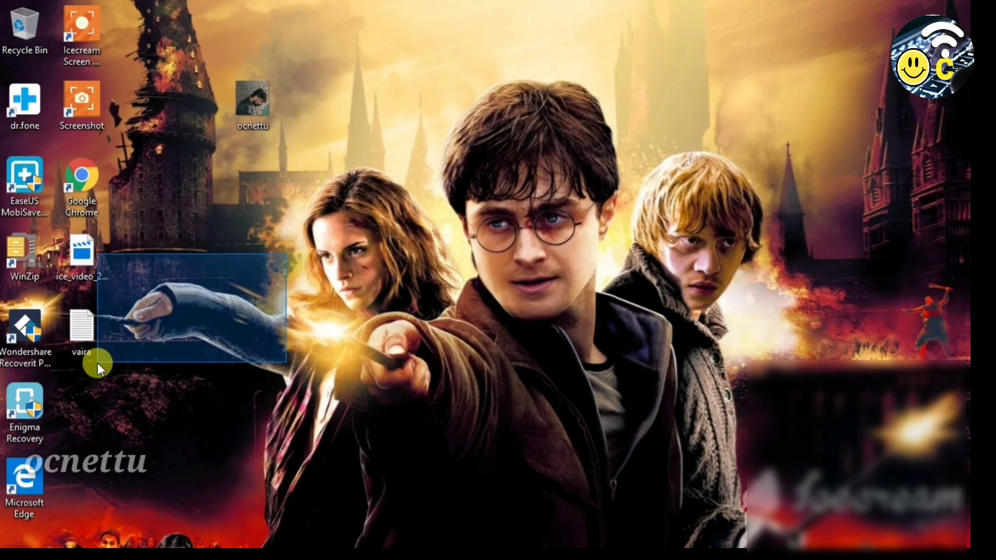
Move the vaira text file directly below the ocnettu image on the desktop and refresh the desktop
drag(90, 335, 260, 182)
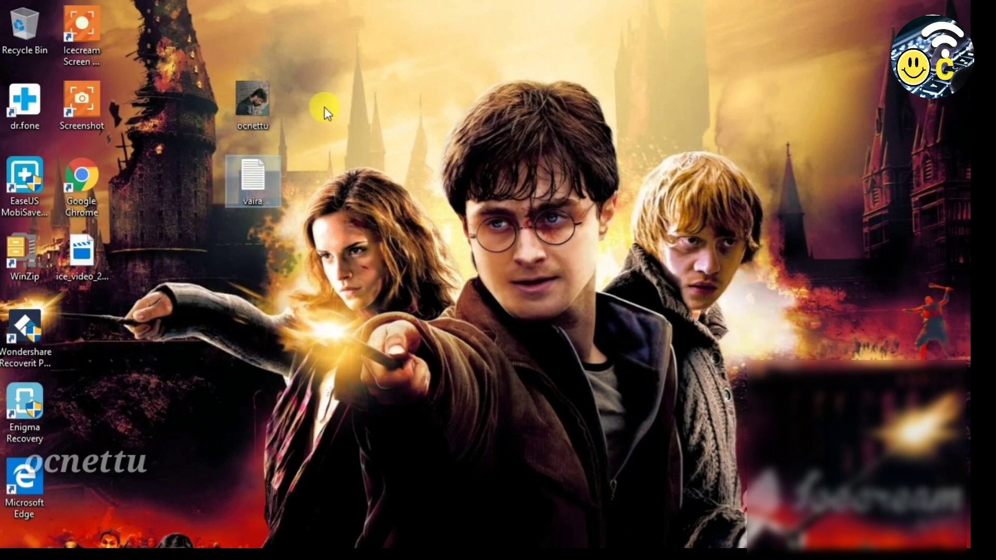
right_click(207, 146)
click(201, 219)
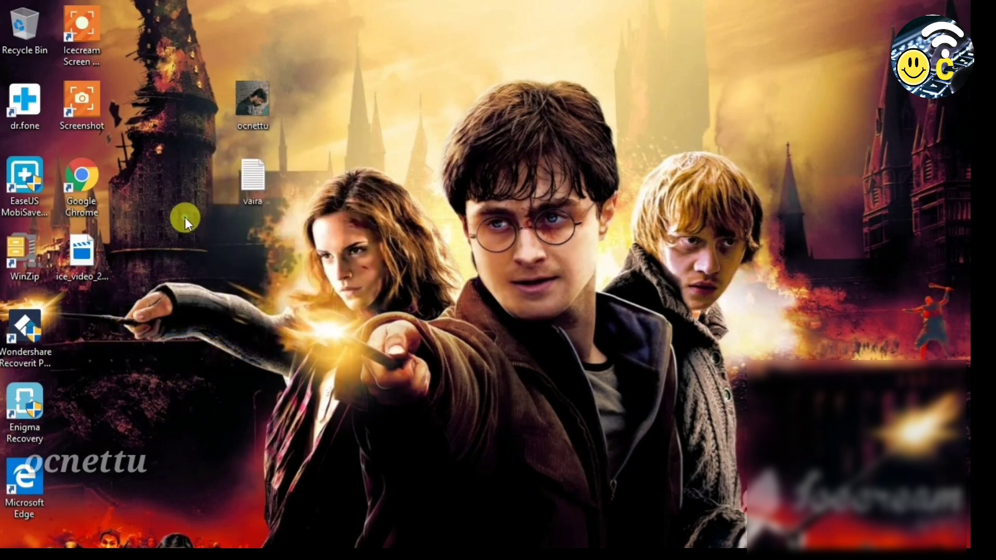
View the contents of the vaira text file and the ocnettu image, closing each one
double_click(250, 183)
drag(304, 124, 57, 112)
click(763, 99)
double_click(246, 104)
click(952, 9)
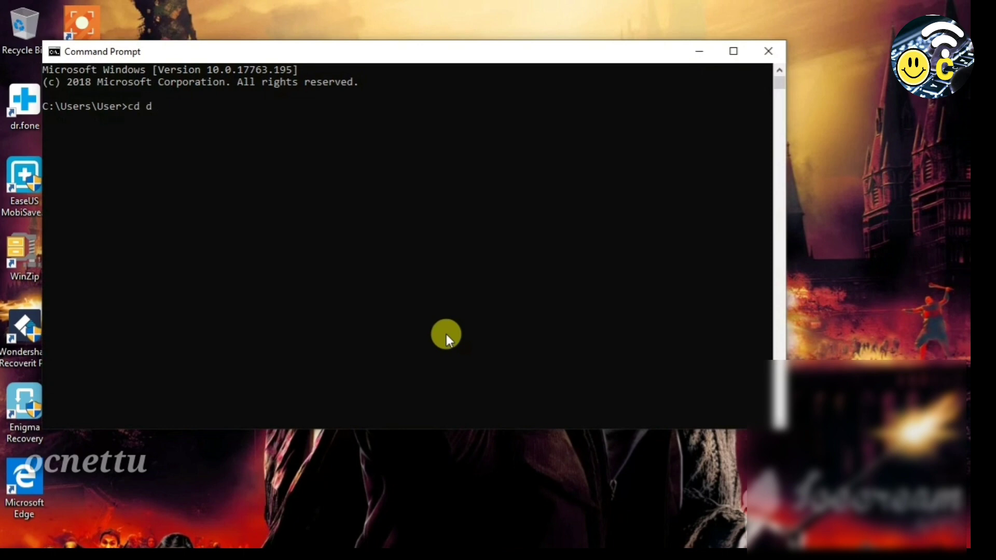
Change the Command Prompt directory to desktop and list its files, highlighting ocnettu.jpg and vaira.txt
text(ktop)
key(Return)
text(dir)
key(Return)
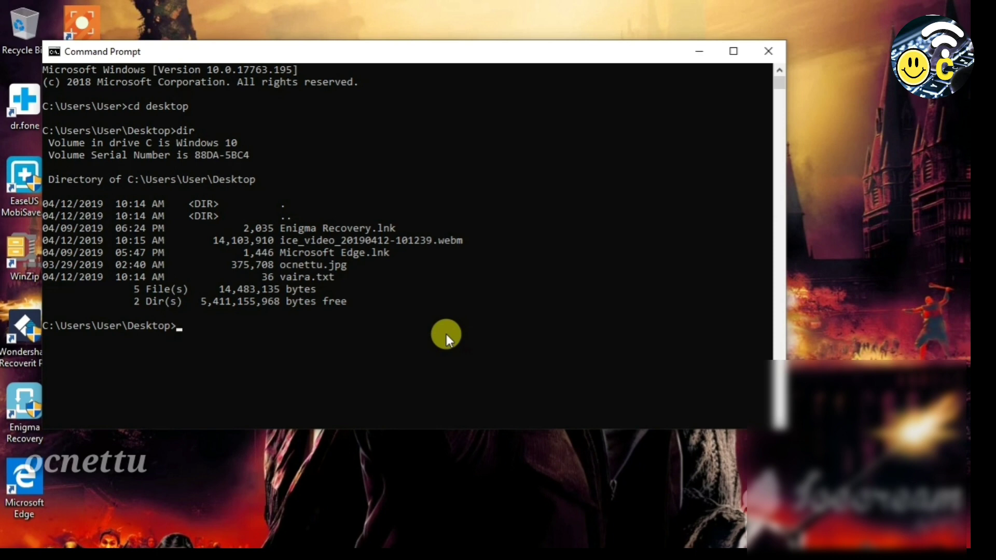
drag(277, 269, 339, 279)
click(386, 288)
click(228, 352)
Combine the image and the text file by running copy /b ocnettu.jpg + vaira.txt share.jpg
text(copy)
text( \)
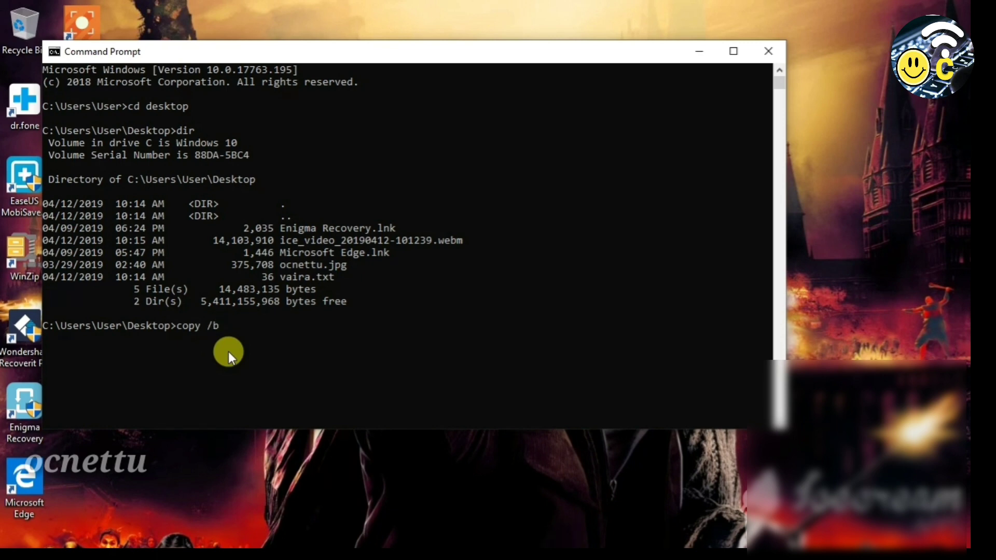
click(280, 263)
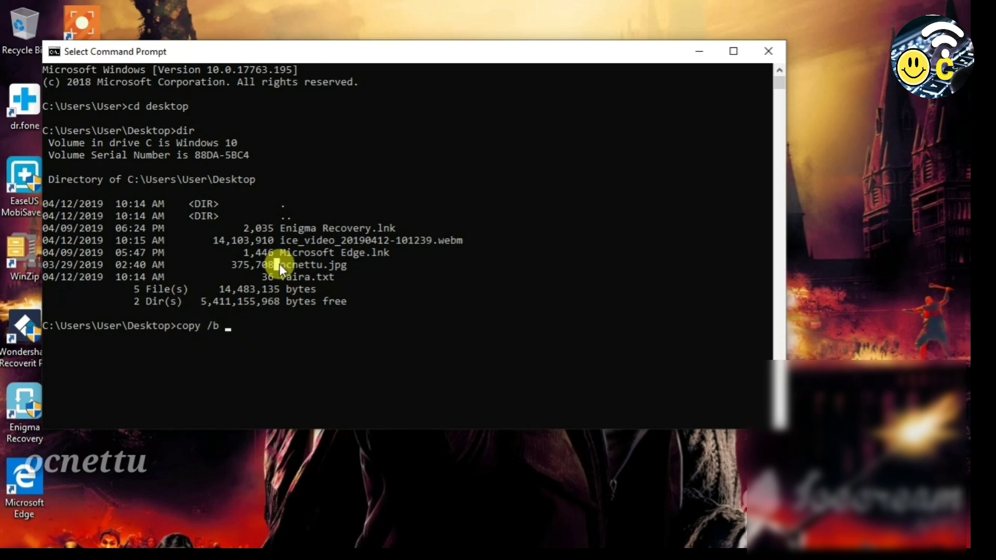
click(287, 263)
click(284, 264)
double_click(286, 264)
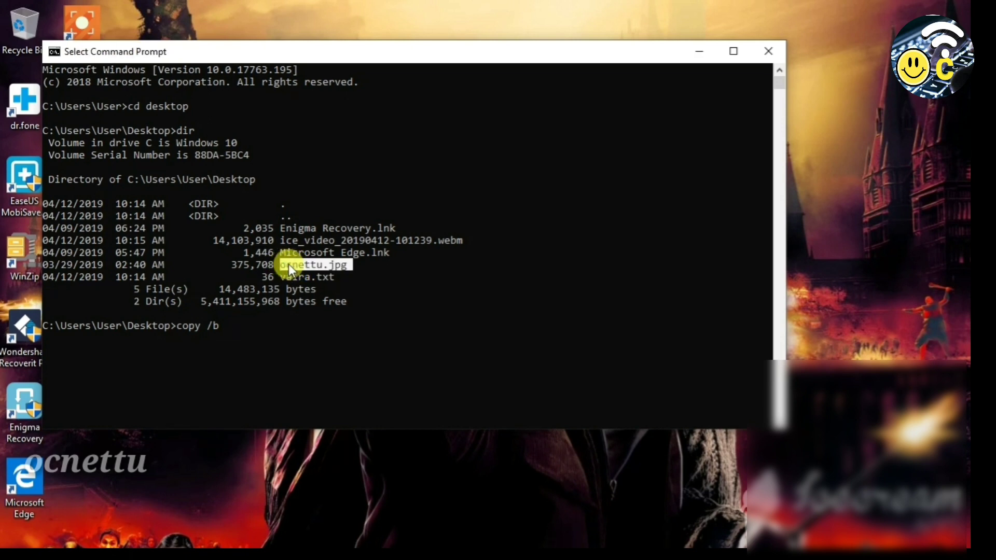
right_click(289, 263)
right_click(239, 335)
text(+ vaira.txt share.jpg)
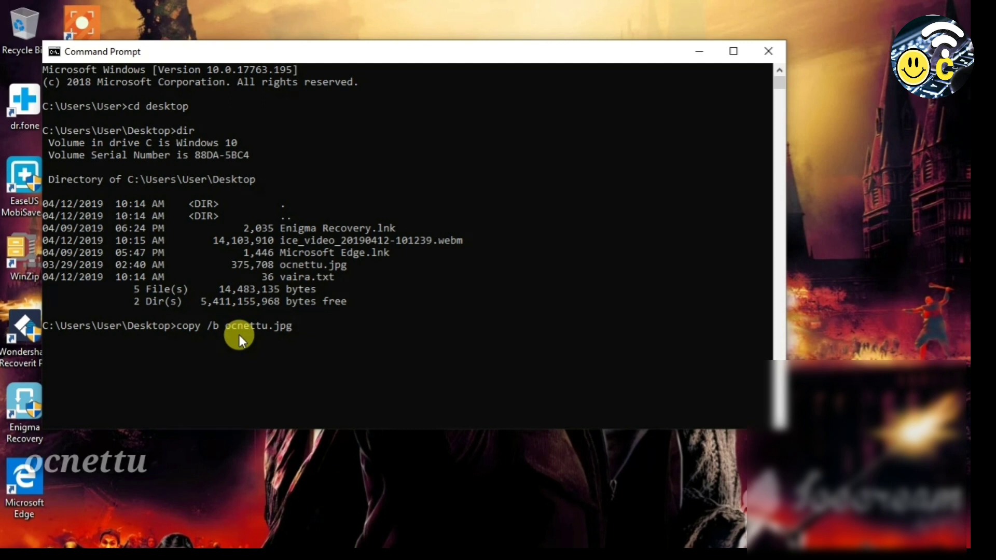
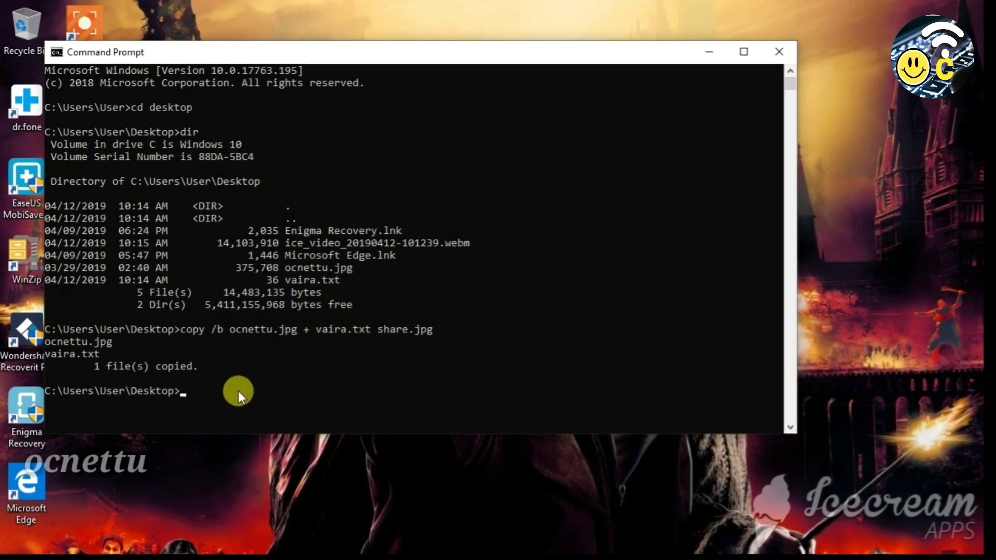
click(213, 373)
drag(213, 372, 90, 368)
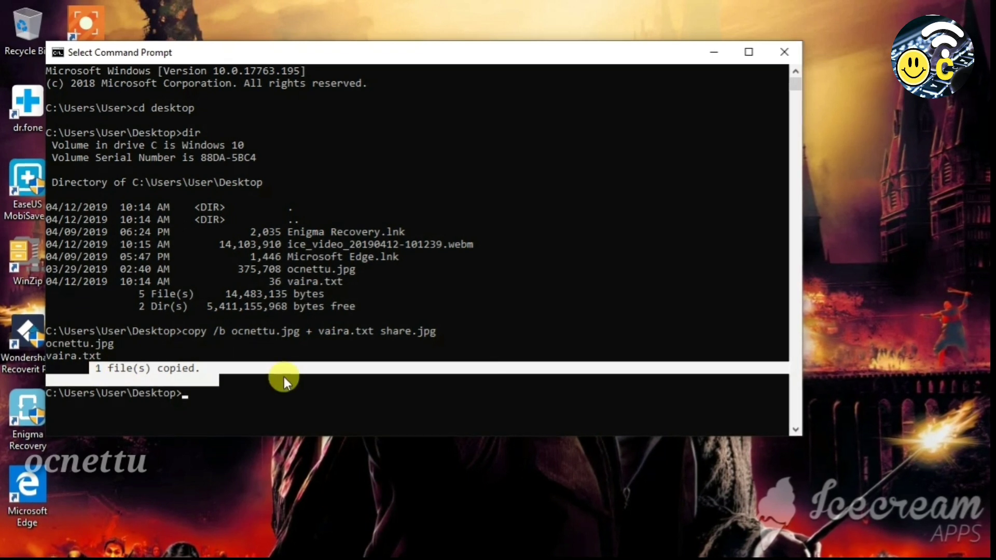
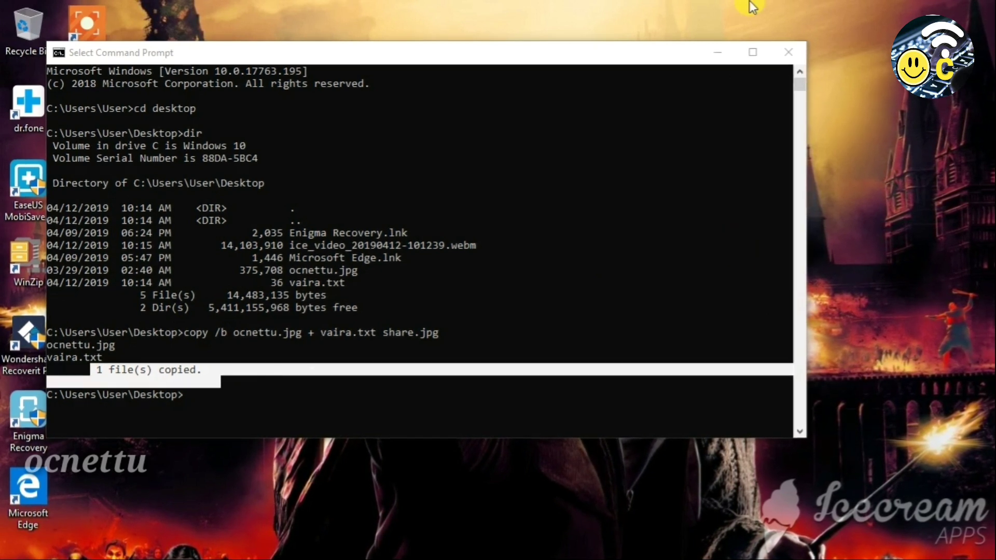
Minimize Command Prompt, view the original ocnettu image and open the share image with Notepad
click(717, 52)
double_click(265, 121)
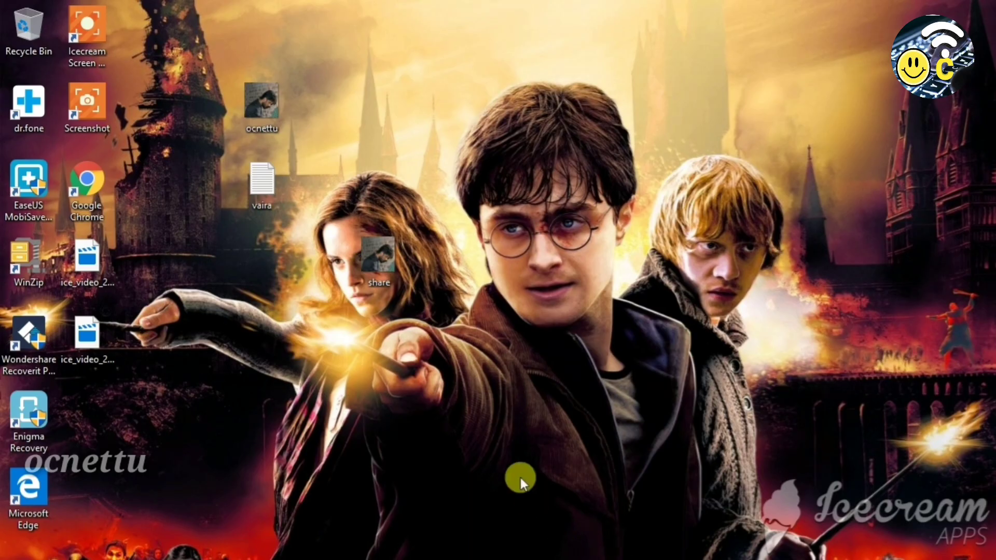
right_click(377, 268)
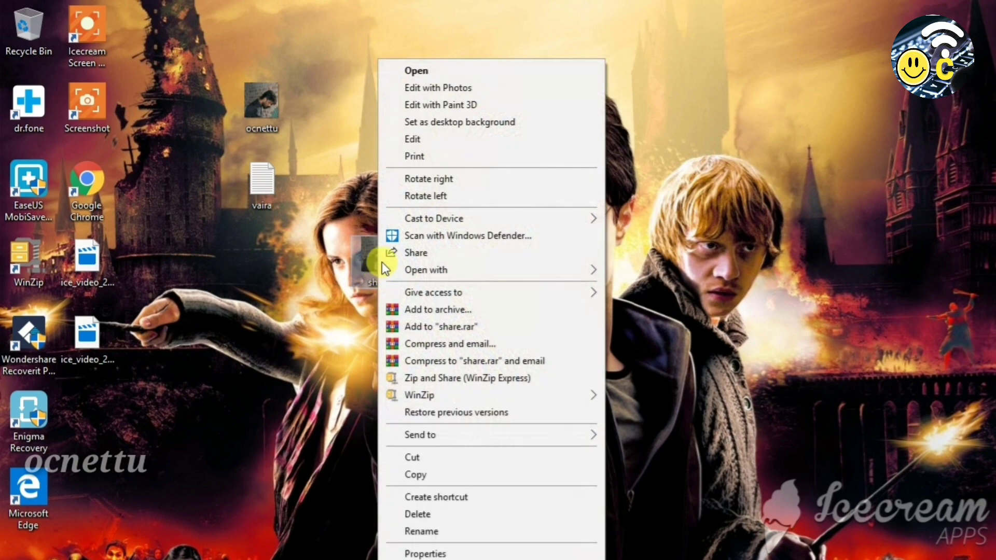
mouse_move(468, 276)
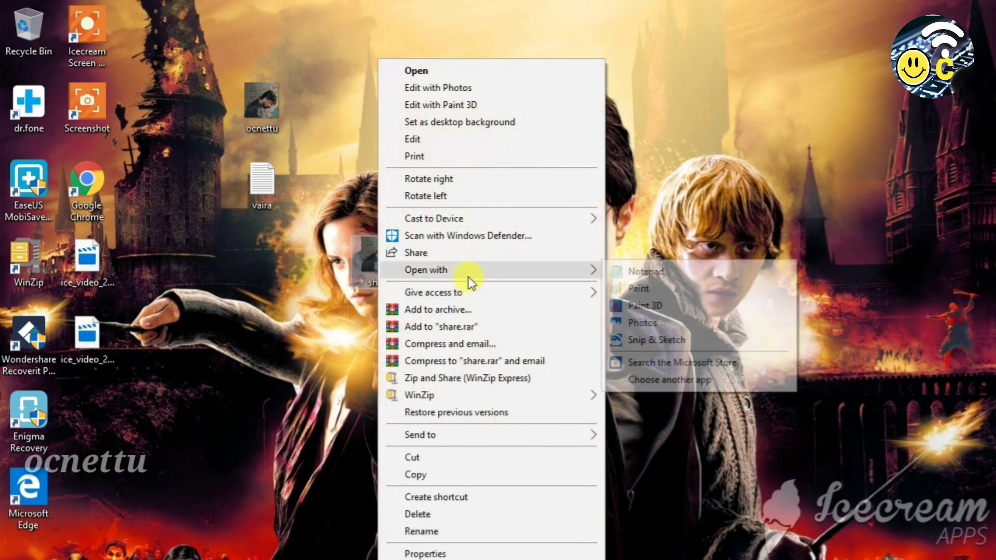
click(644, 271)
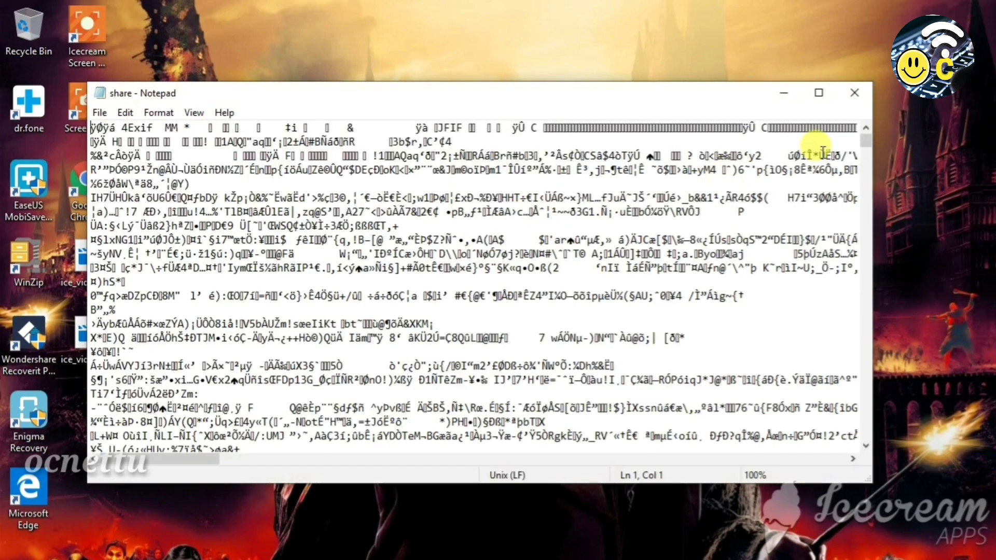
Delete the text "subscribe ocnettu for tech updates" at the end of the share file and add four blank lines there
drag(868, 136, 843, 467)
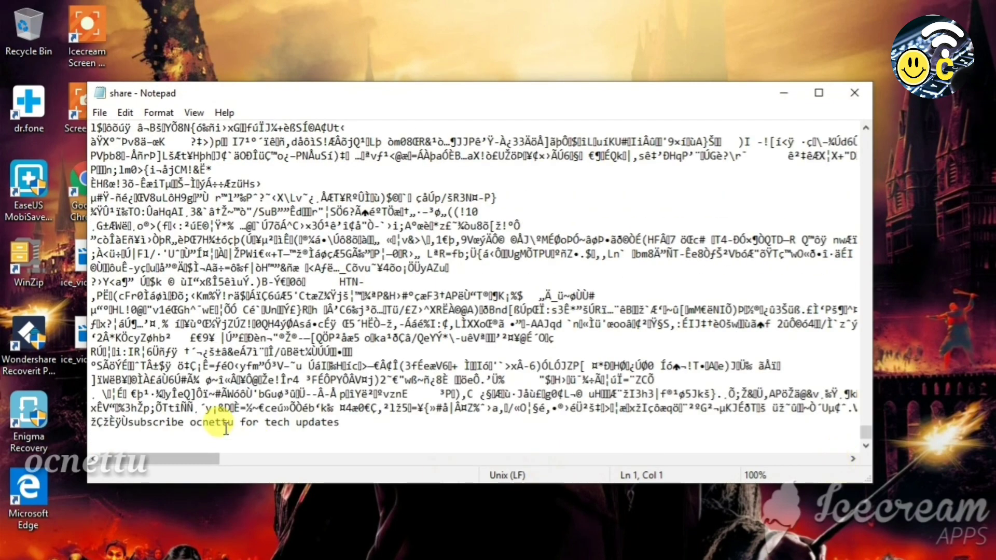
drag(129, 422, 325, 416)
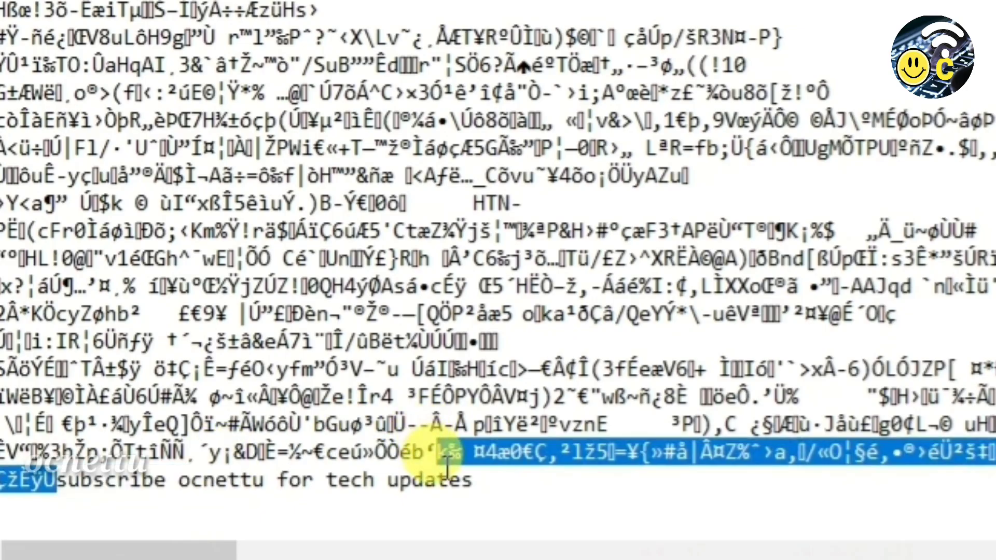
drag(448, 461, 495, 494)
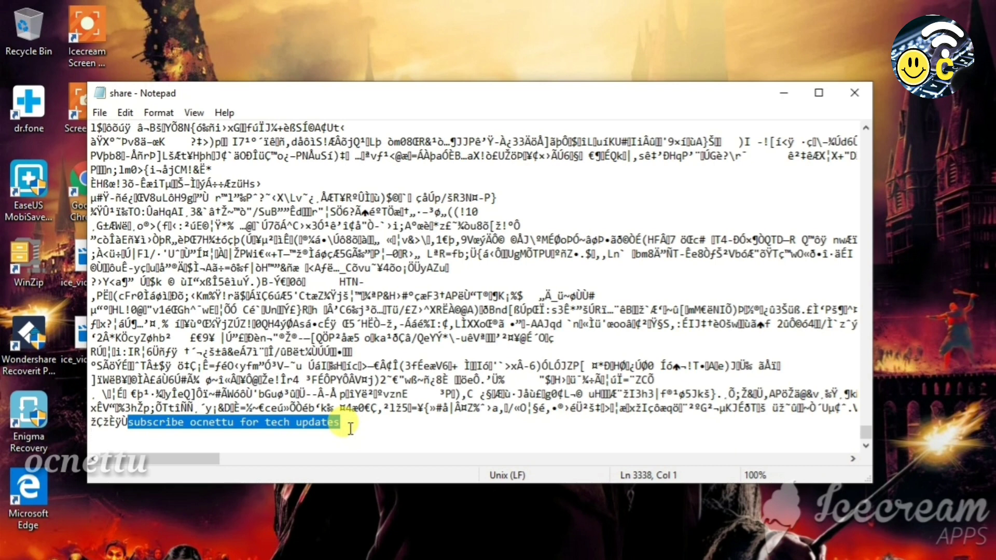
key(Delete)
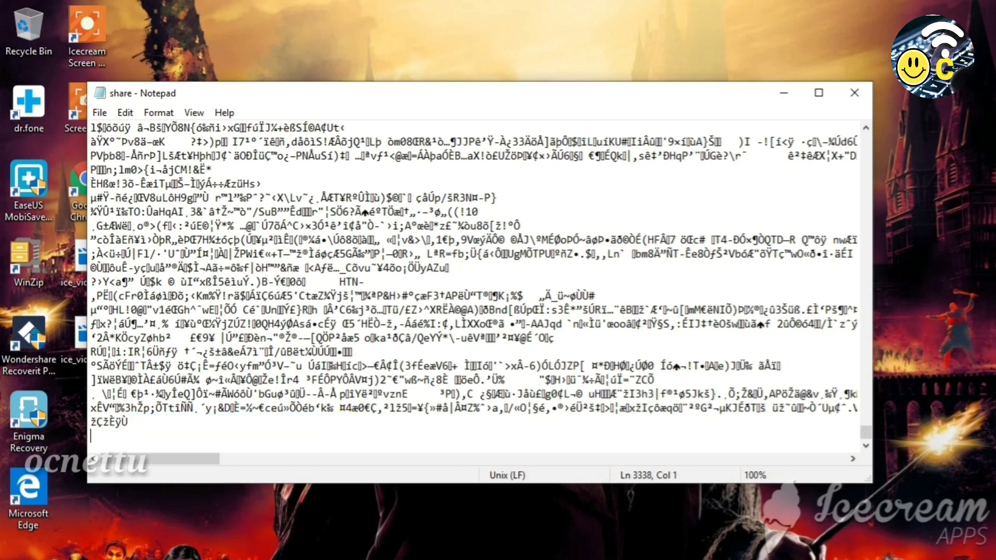
key(Return)
key(Return)
key(Return)
key(Return)
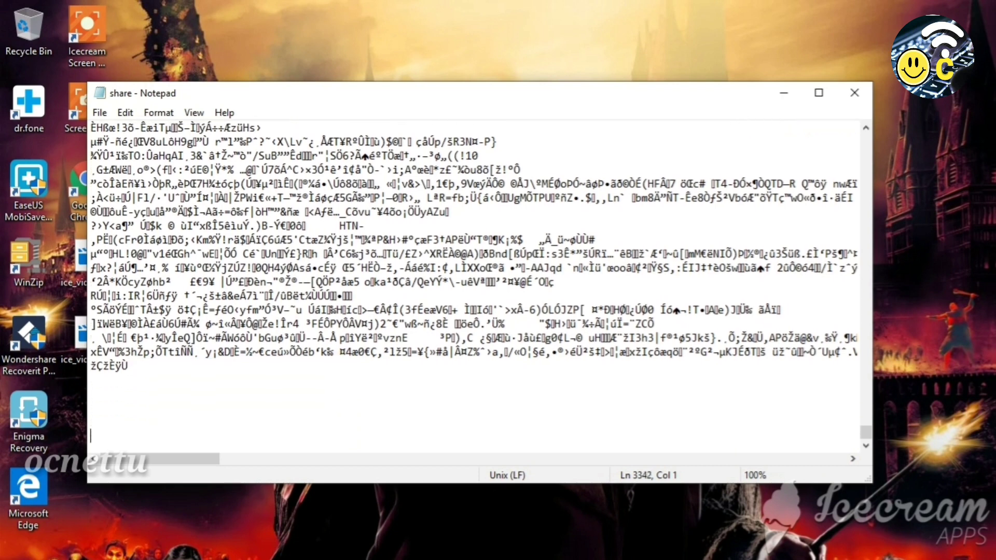